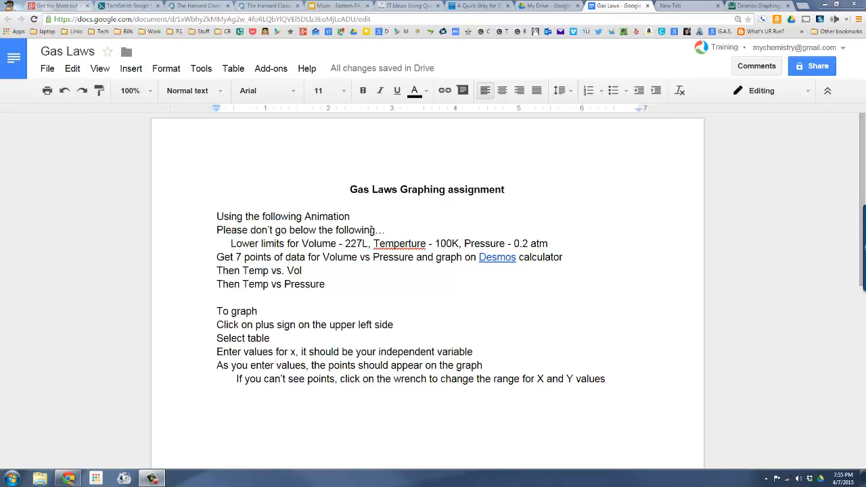
Switch to the blank new tab and search Google for "Gas laws".
left_click(682, 9)
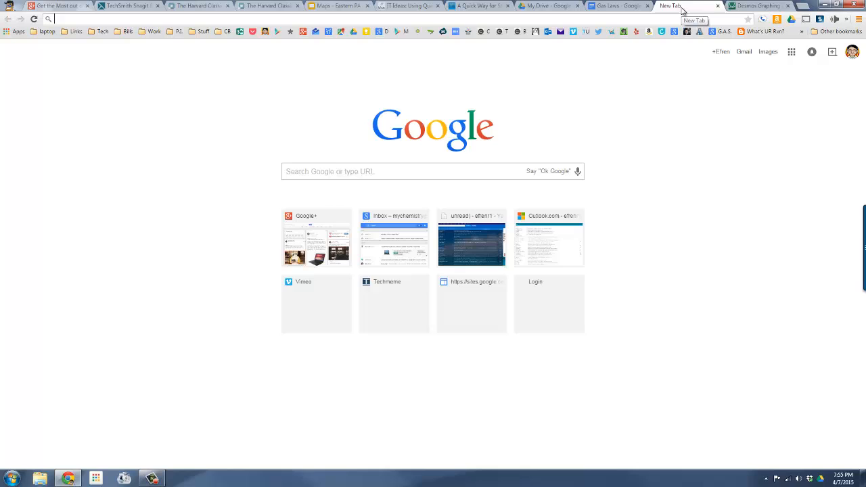
left_click(422, 176)
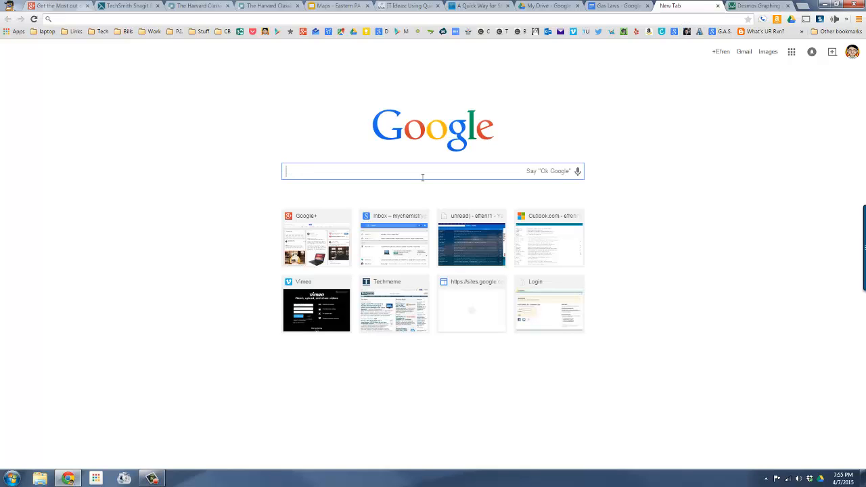
type("Gas laws")
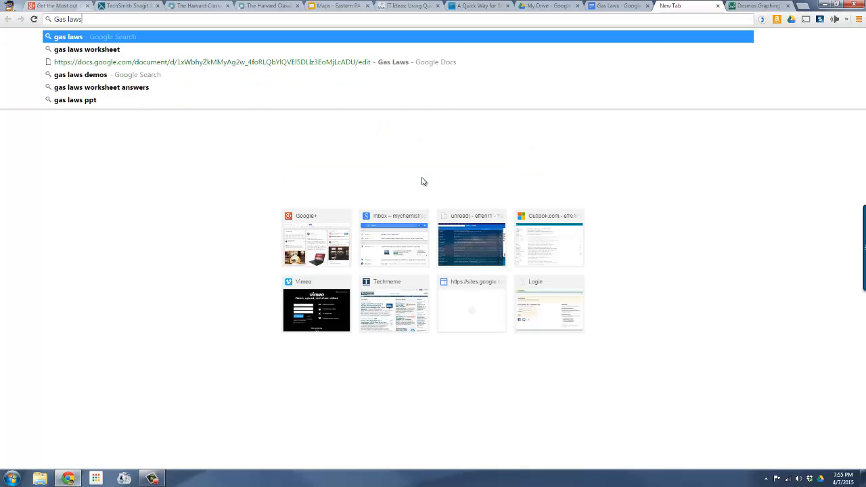
key("Return")
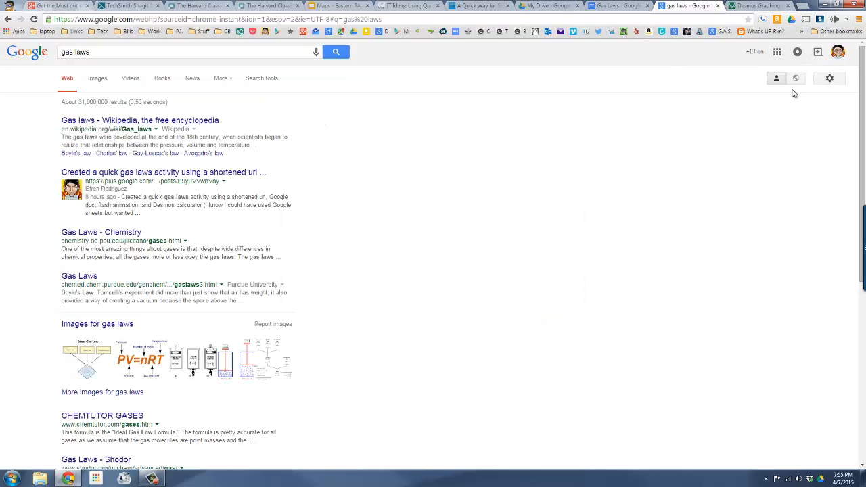
Run an advanced Google search for gas laws restricted to the Shockwave Flash (.swf) file type.
left_click(829, 78)
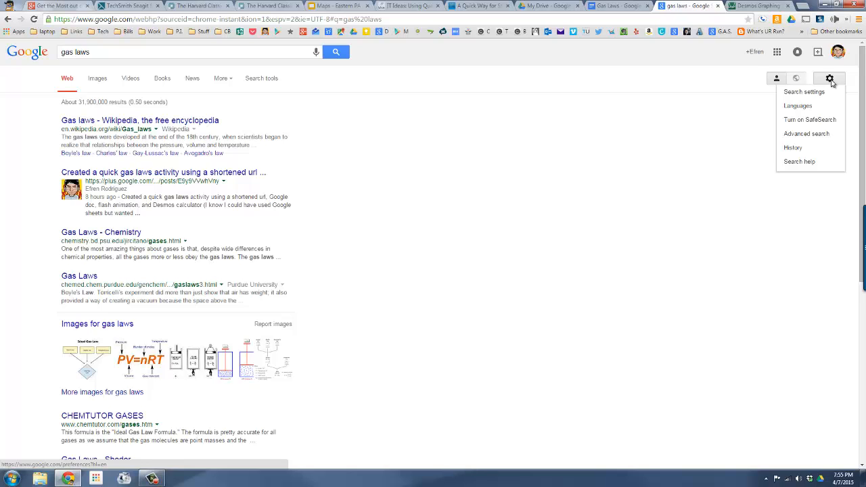
left_click(805, 134)
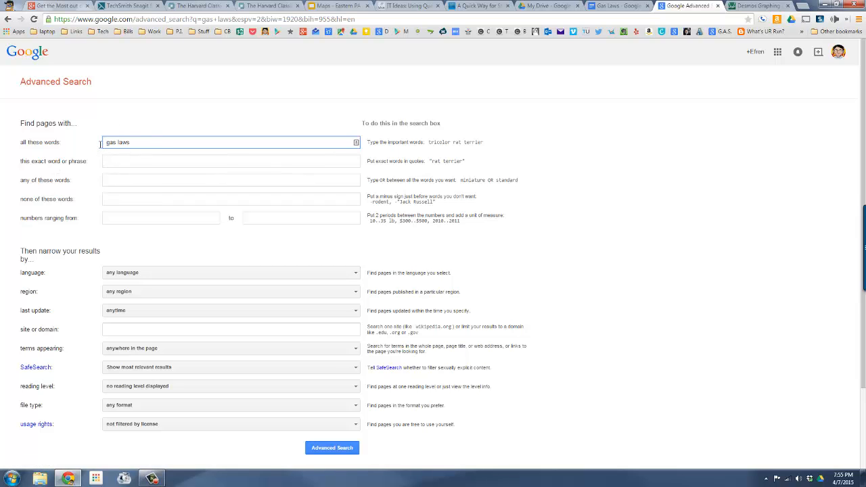
scroll(166, 157, "down", 3)
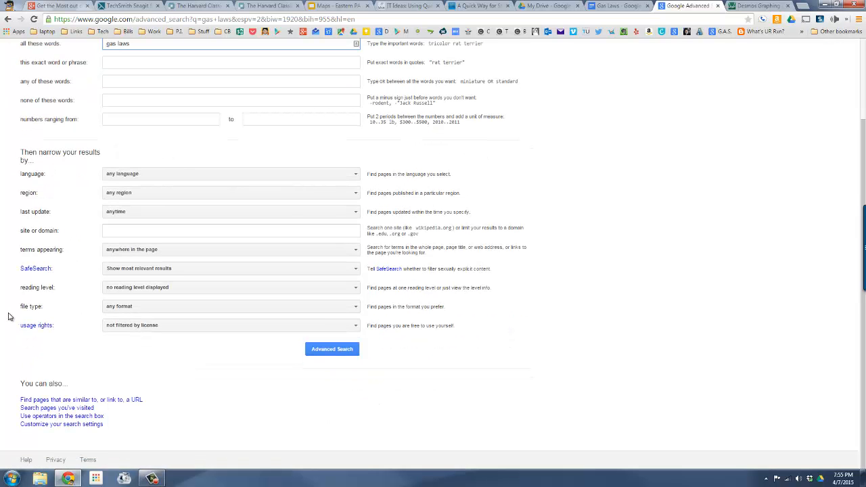
left_click(161, 311)
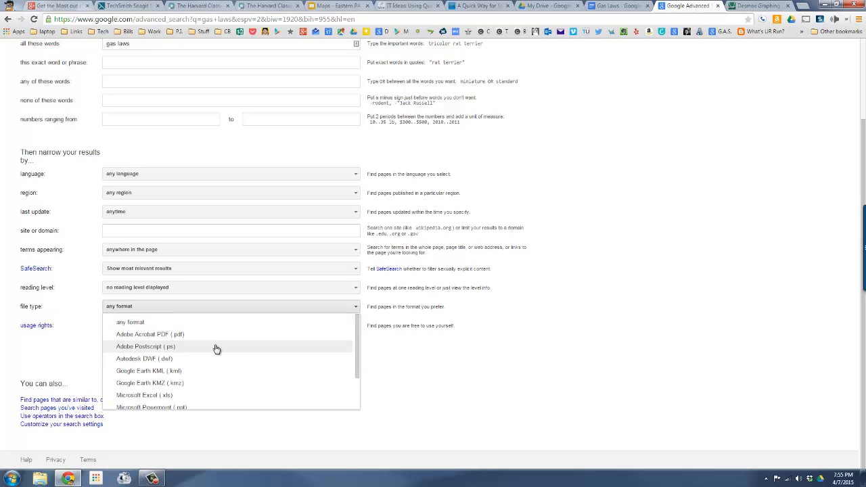
scroll(213, 351, "down", 1)
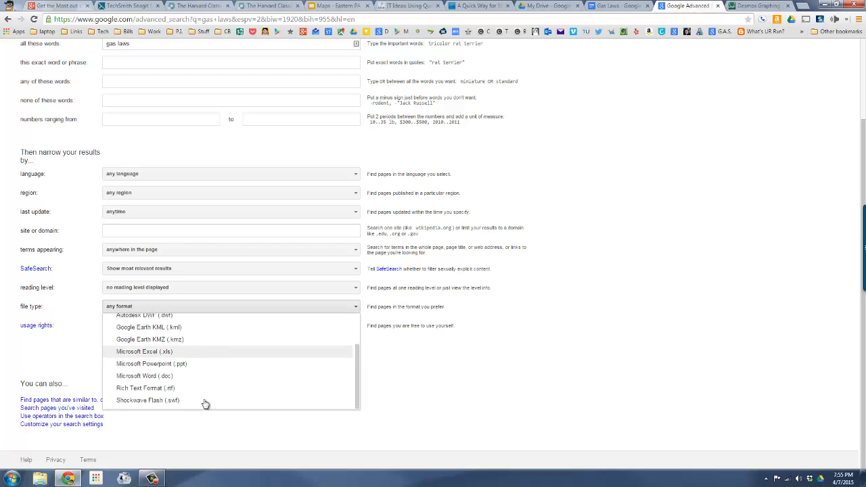
left_click(153, 402)
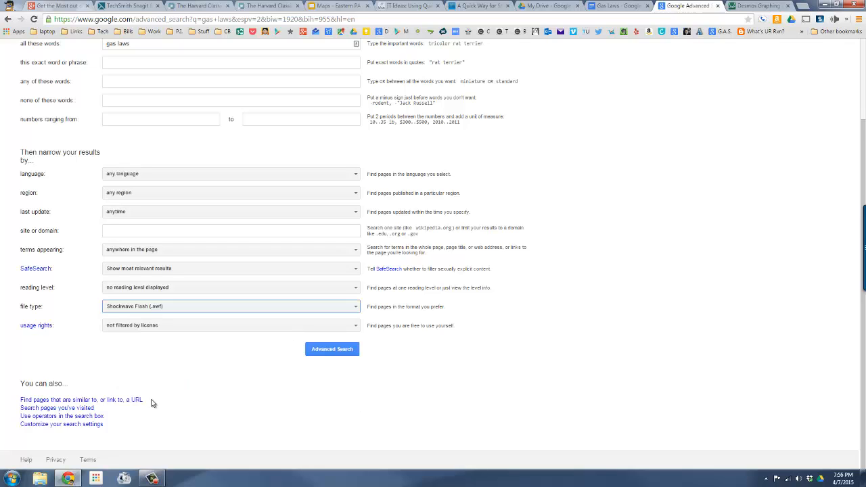
left_click(340, 355)
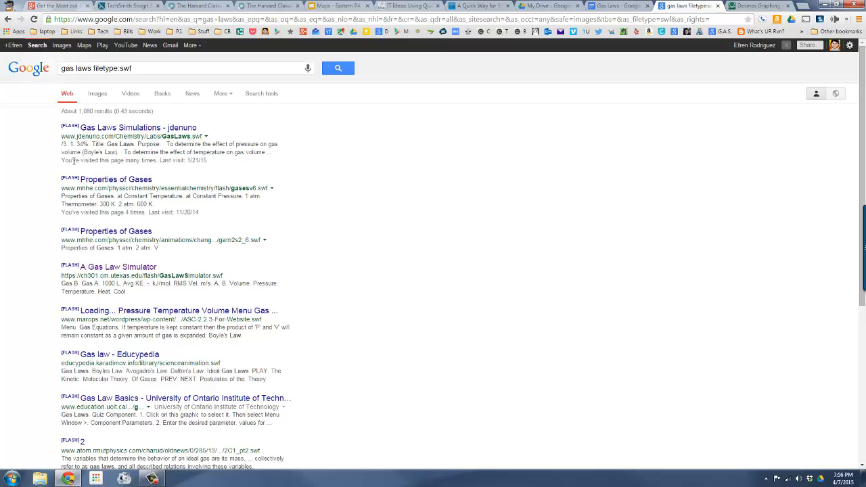
Look at the jdenuno Gas Laws Simulations result, go back, and open the result "A Gas Law Simulator".
left_click(101, 128)
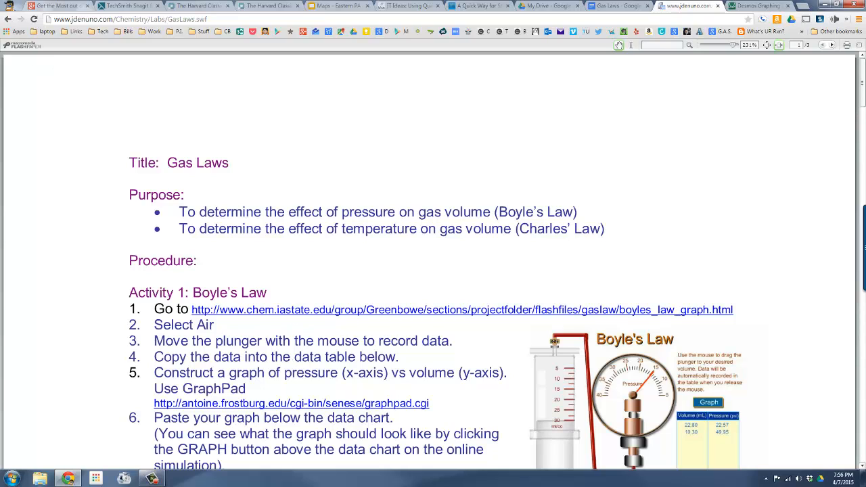
left_click(10, 19)
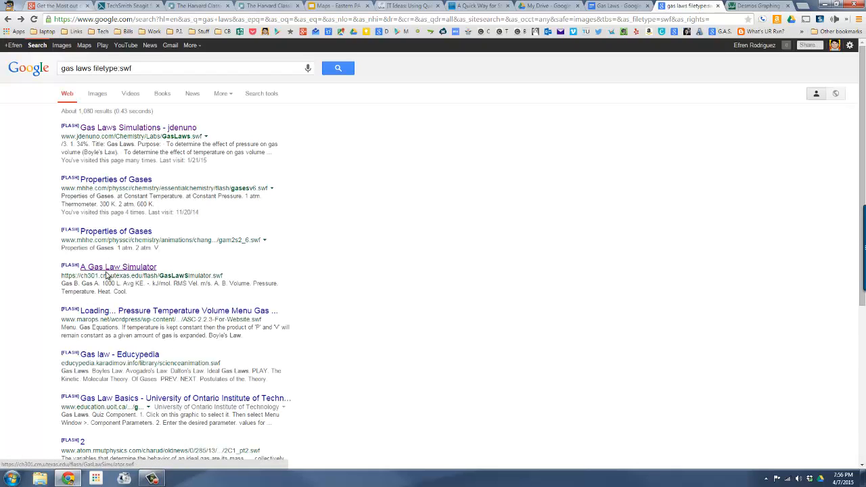
left_click(112, 268)
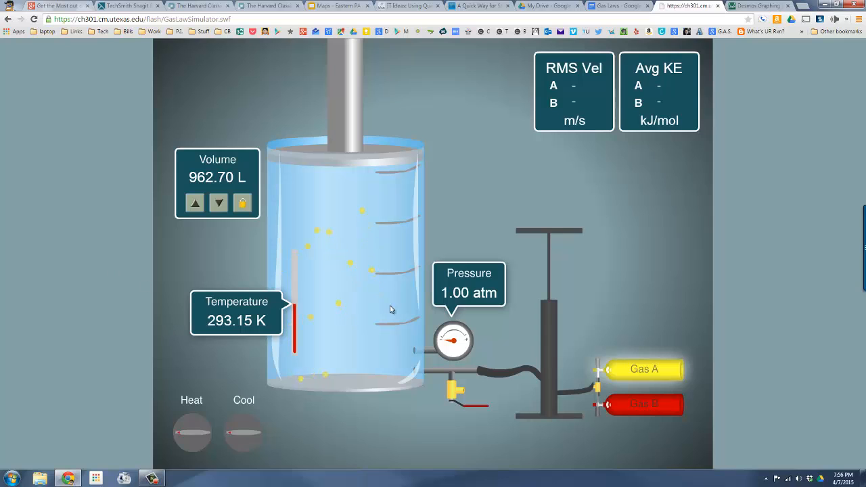
Try lowering the gas volume to about 679 L in the simulator and reload the page.
left_click(219, 205)
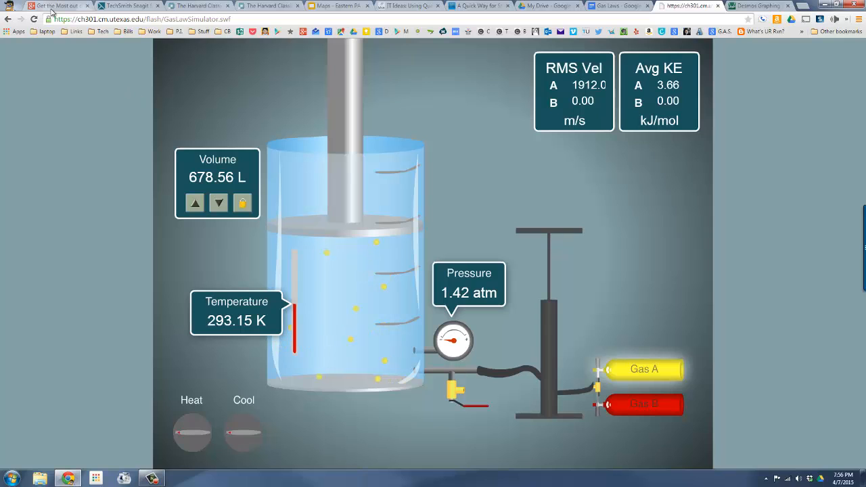
left_click(33, 22)
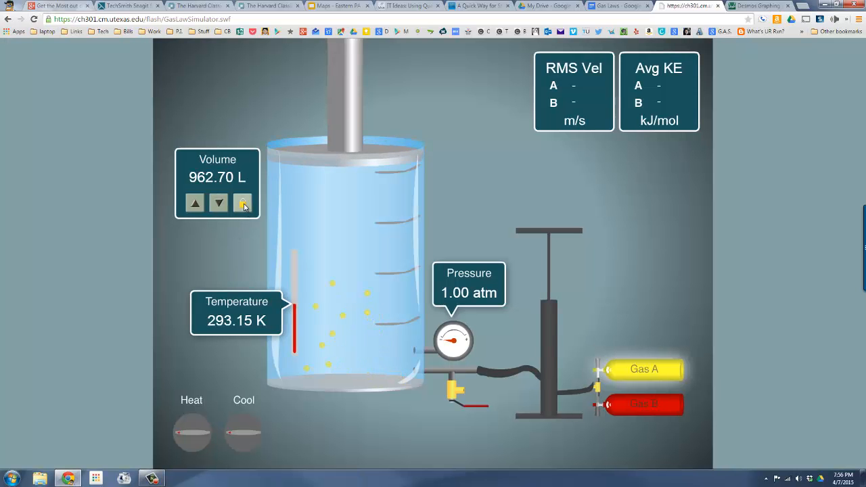
With the volume locked at 962.70 L, heat the gas to 363.15 K and pump in Gas A up to 4.96 atm.
left_click(243, 204)
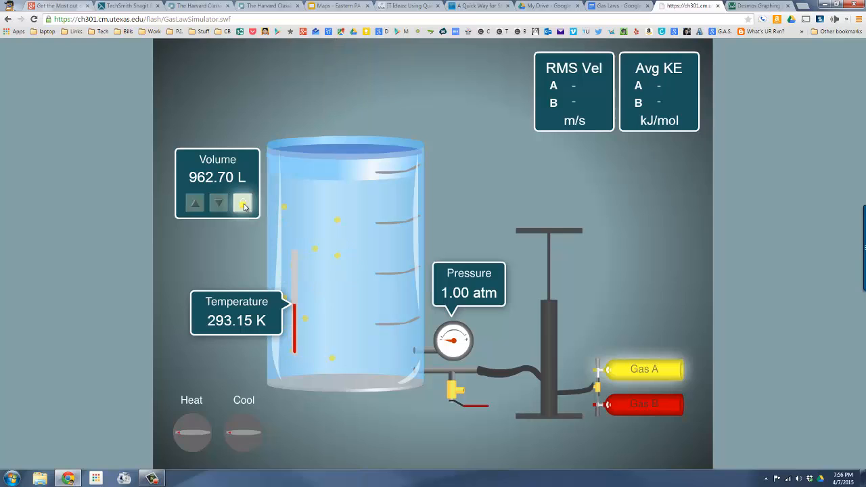
left_click(199, 436)
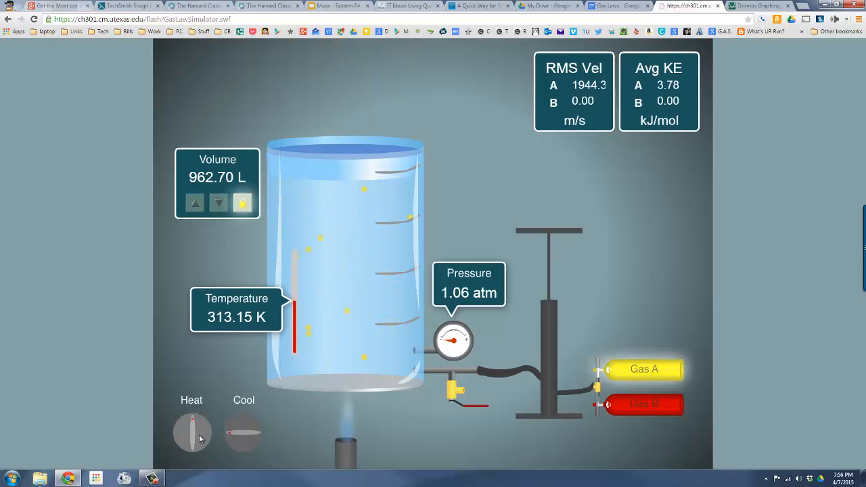
left_click_drag(199, 434, 198, 435)
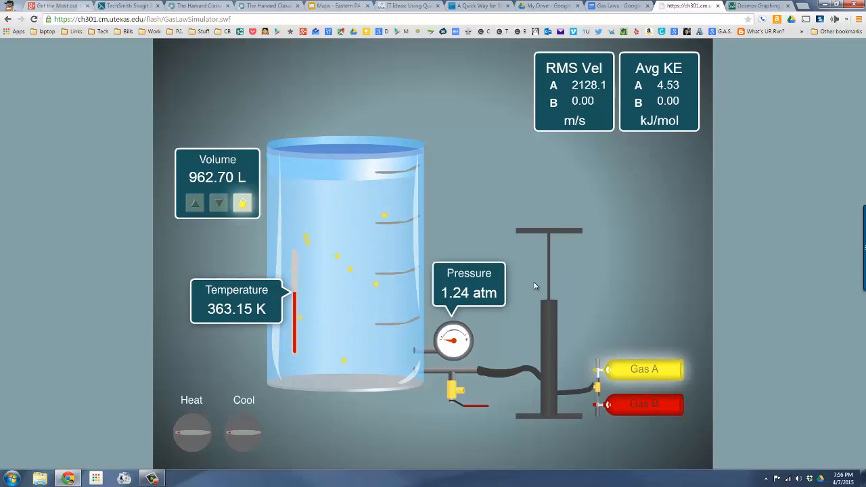
left_click(547, 339)
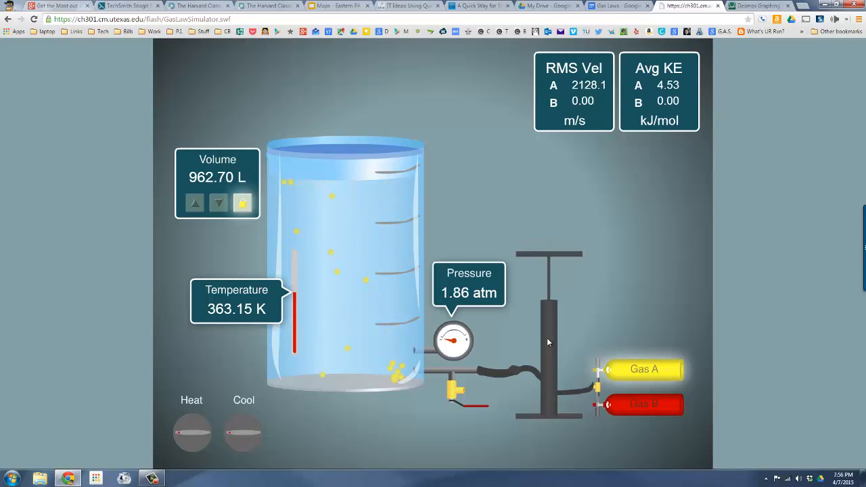
left_click(547, 339)
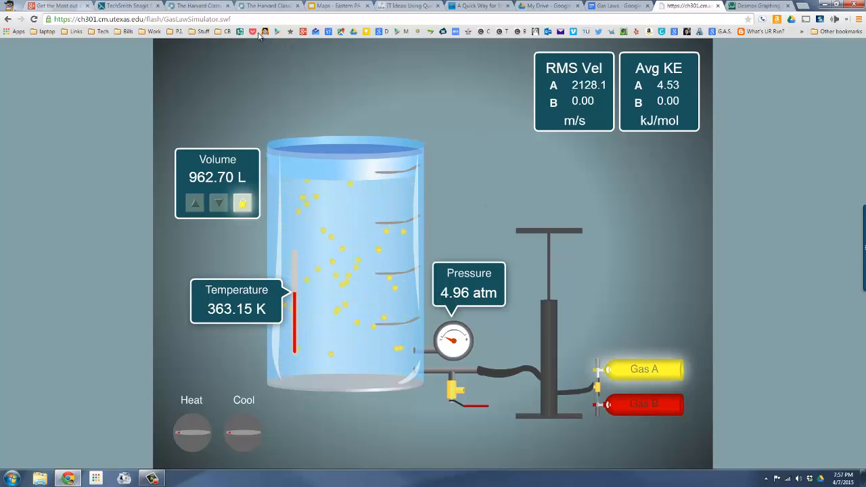
left_click(242, 20)
key("ctrl+c")
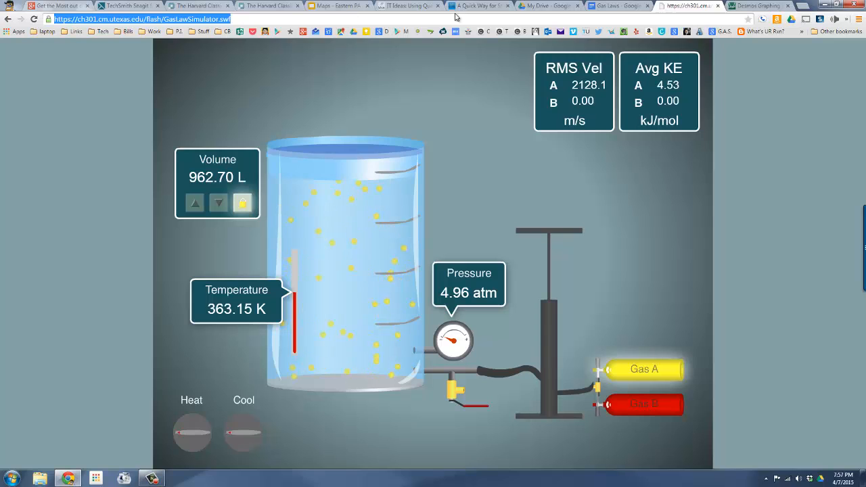
left_click(617, 5)
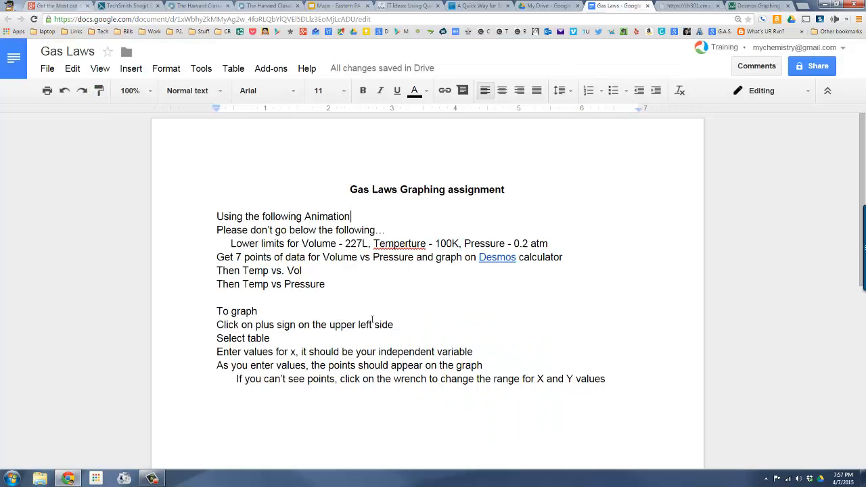
left_click_drag(351, 218, 308, 220)
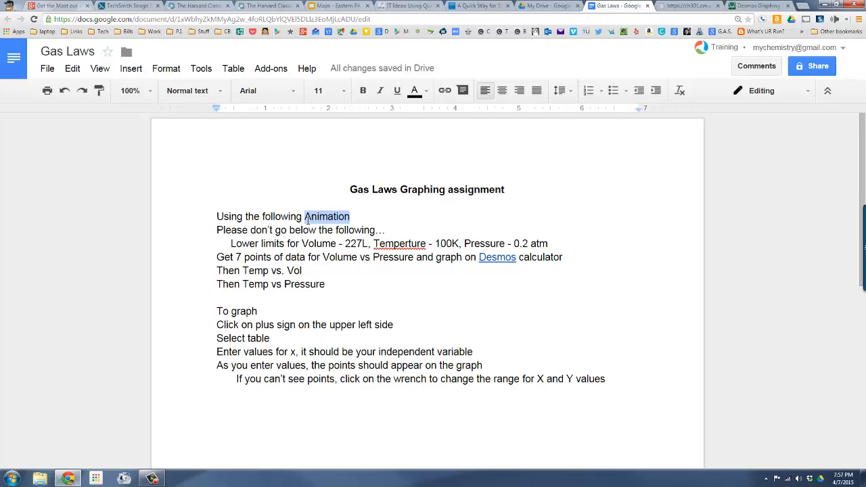
left_click(444, 92)
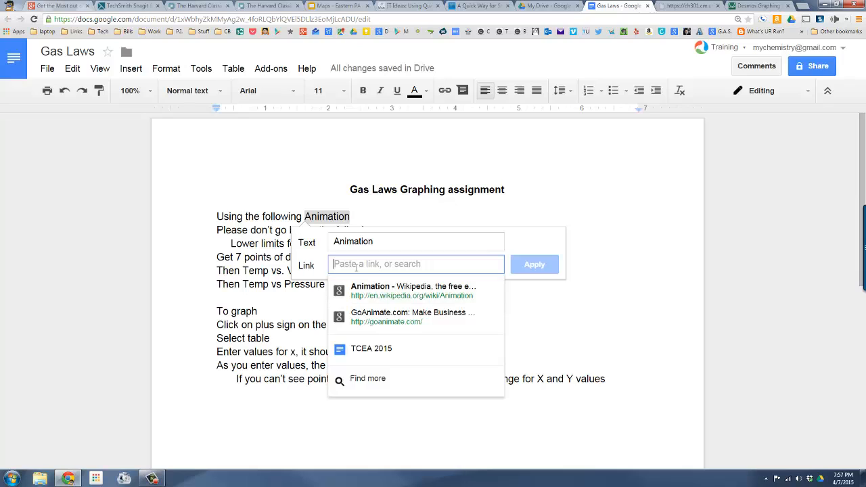
right_click(358, 268)
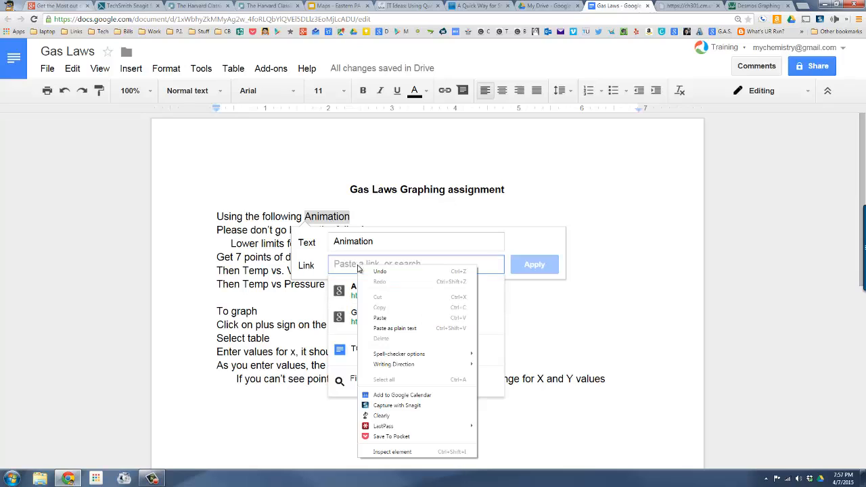
left_click(401, 321)
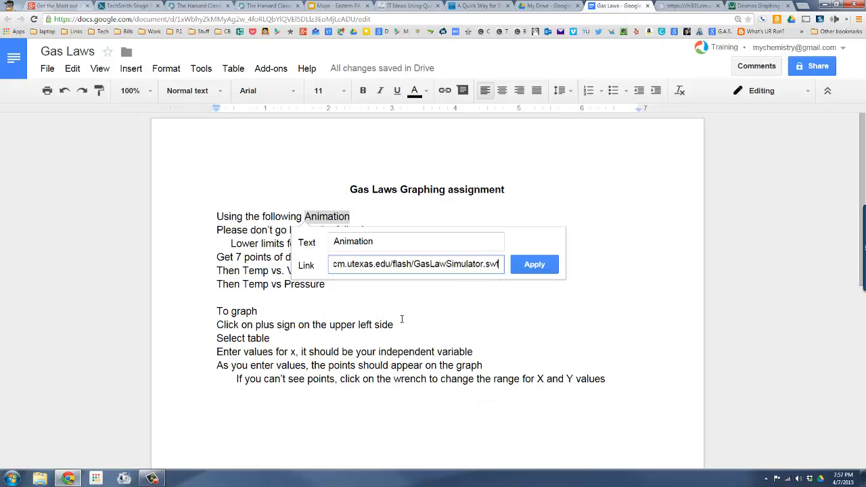
left_click(538, 264)
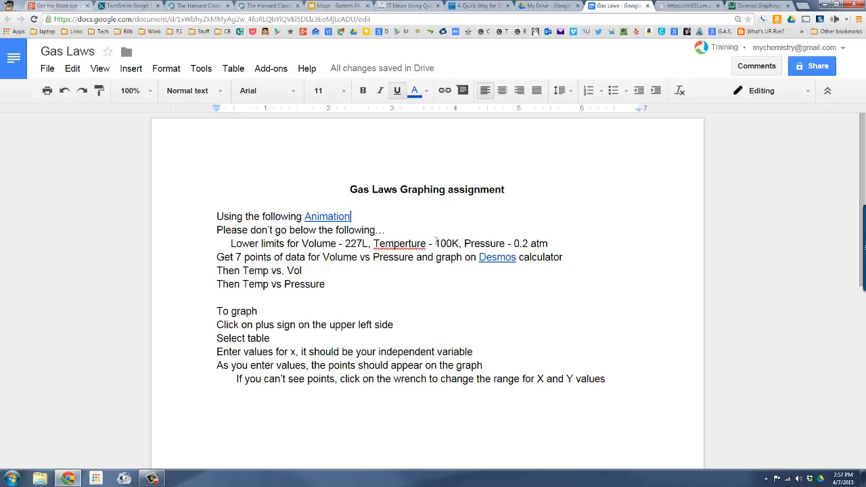
Correct the misspelled word "Temperture" in the lower limits line to "Temperature".
left_click(409, 243)
type("a")
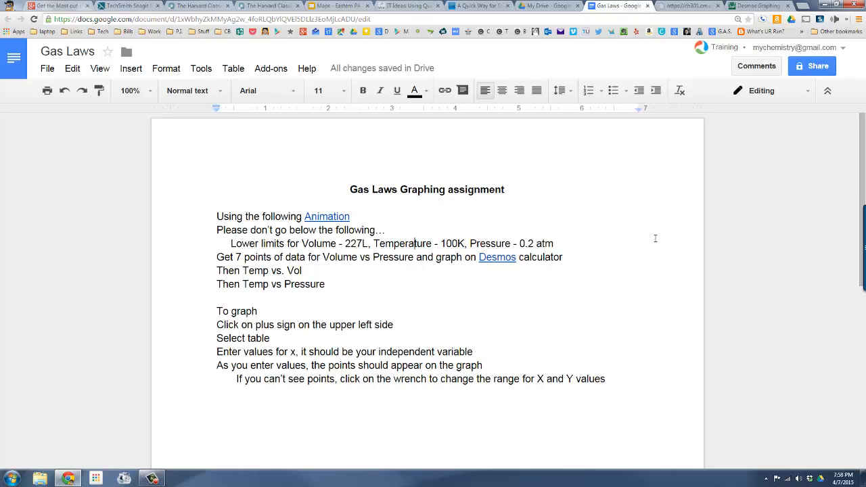
Switch to the Desmos calculator and add a table with y values 2, 4, 6, 8 and 10 for x values 1 to 5.
left_click(754, 6)
left_click(19, 73)
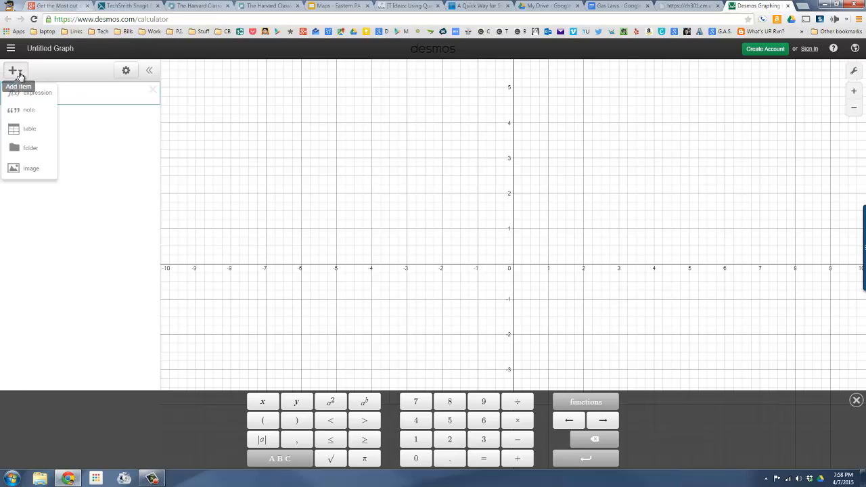
left_click(29, 129)
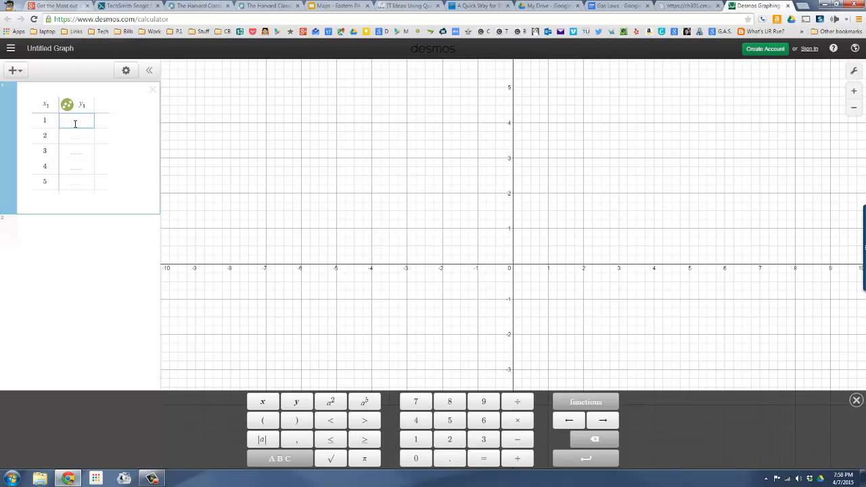
type("2")
key("Return")
type("4")
key("Return")
type("6")
key("Return")
type("8")
key("Return")
type("10")
key("Return")
Set the graph's x-axis range from 0 to 6.
left_click(855, 72)
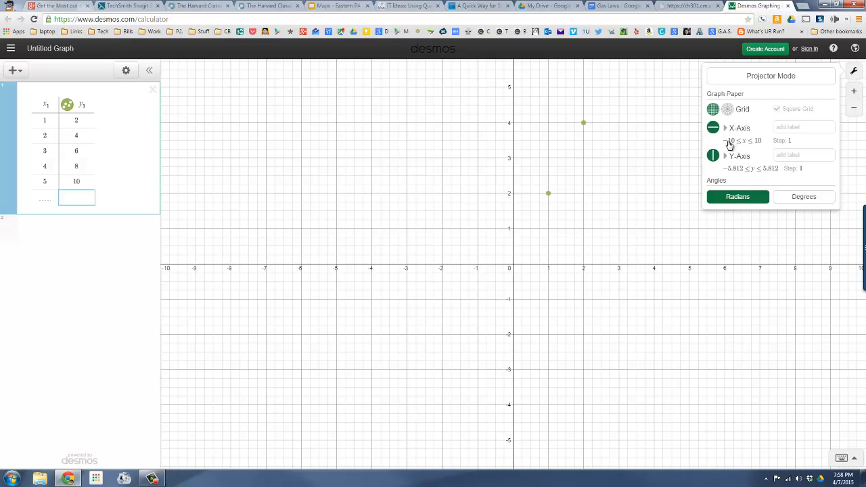
left_click(731, 143)
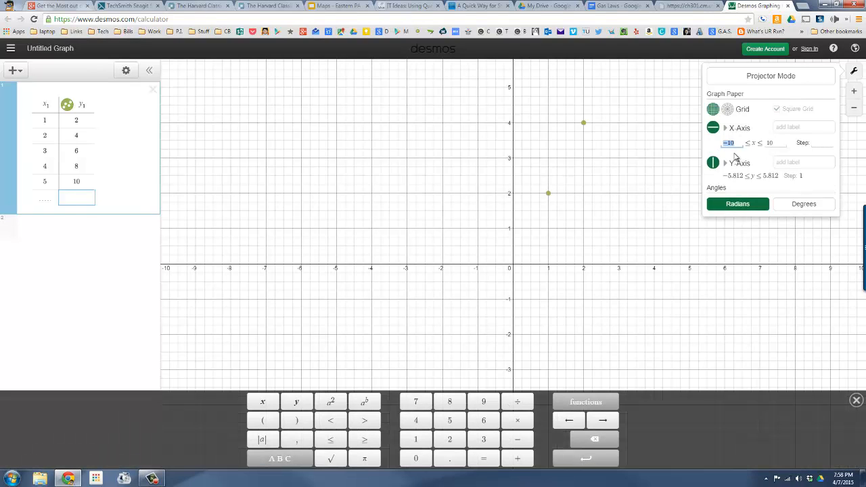
type("0")
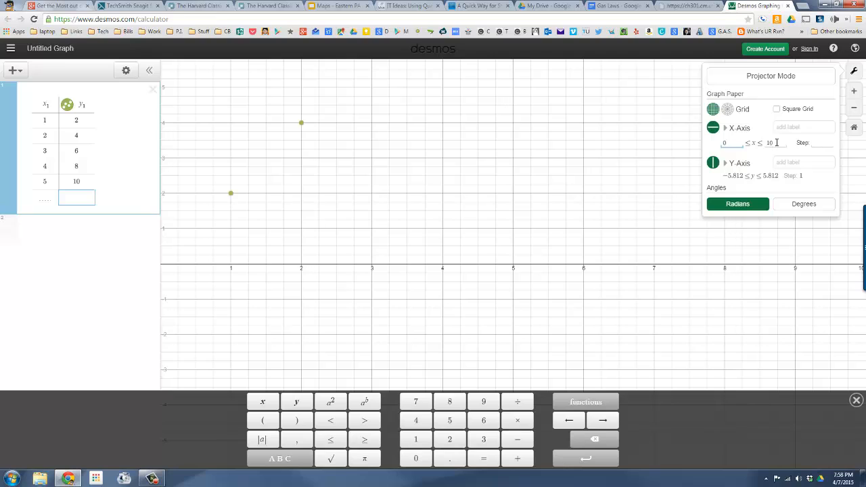
key("Tab")
type("6")
Set the graph's y-axis range from 0 to 12 and return to the Gas Laws document in Google Docs.
left_click(732, 176)
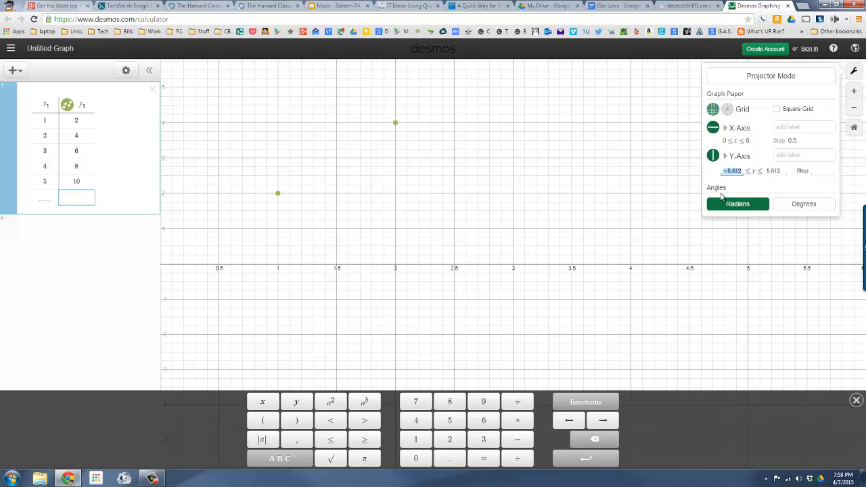
type("0")
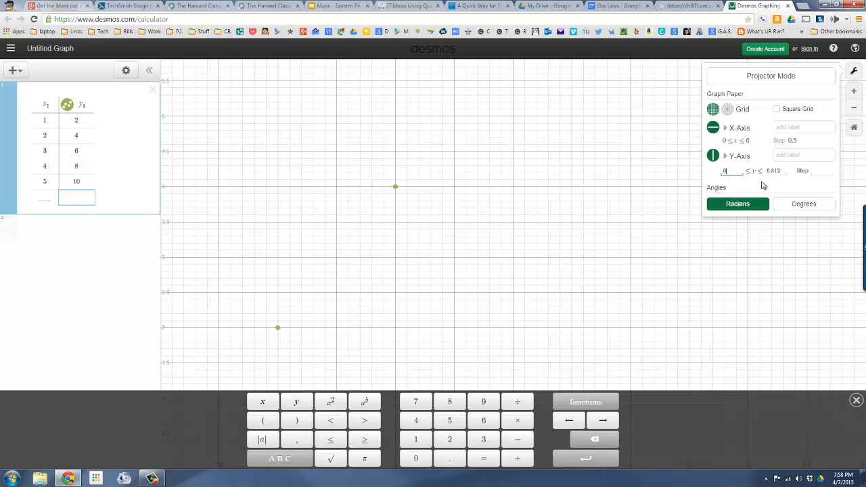
key("Tab")
type("12")
left_click(569, 248)
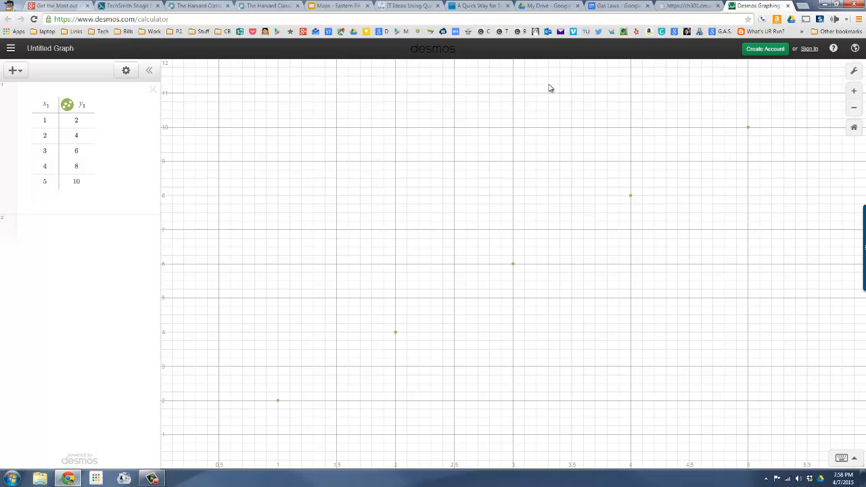
left_click(621, 6)
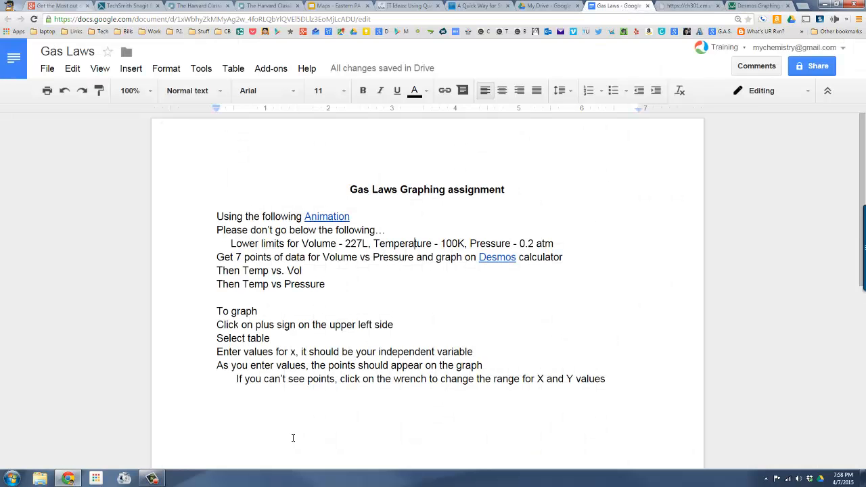